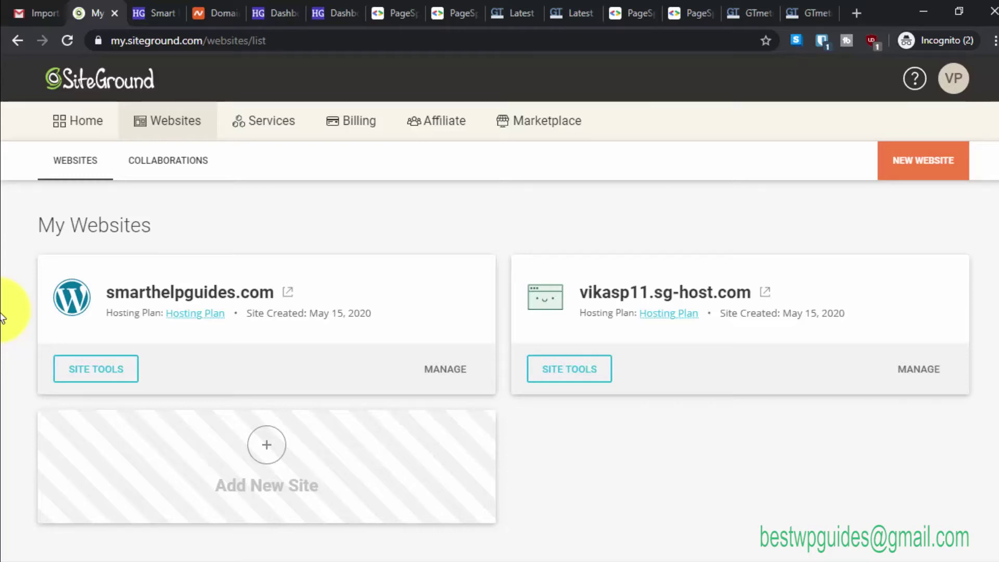
Copy the site's https address from the smarthelpguides.com WordPress dashboard tab in Chrome.
left_click(270, 12)
left_click(314, 7)
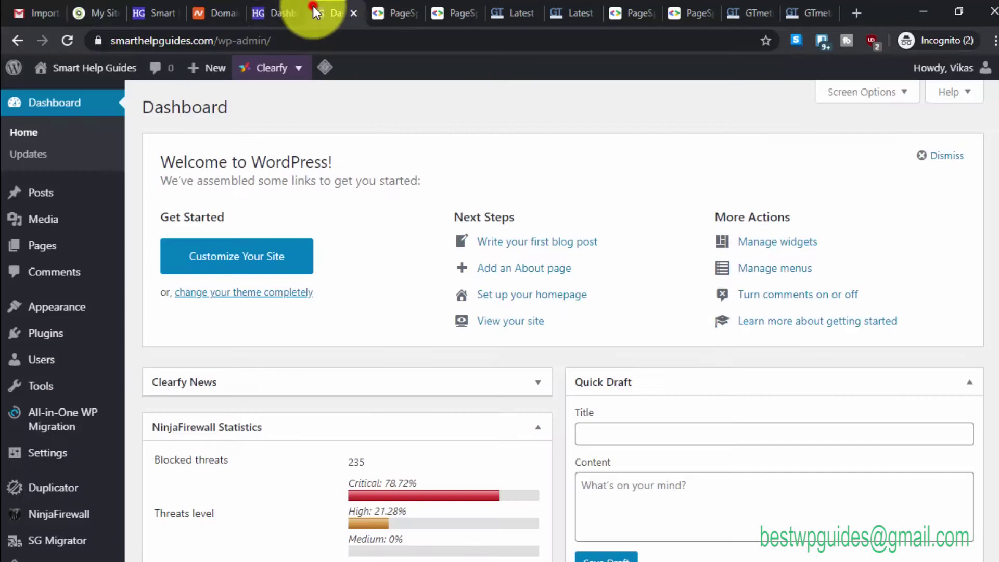
left_click_drag(214, 40, 65, 35)
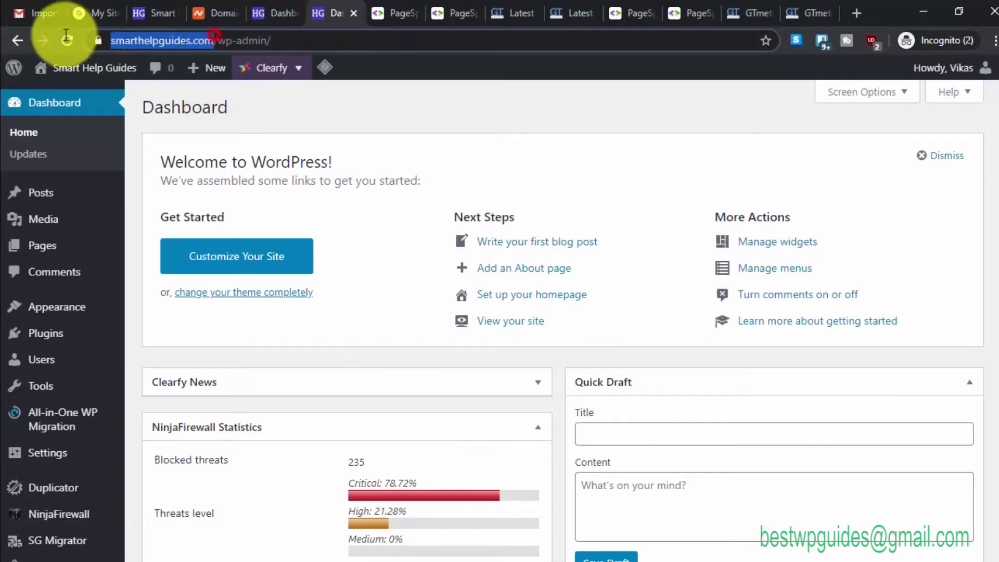
right_click(156, 44)
left_click(196, 125)
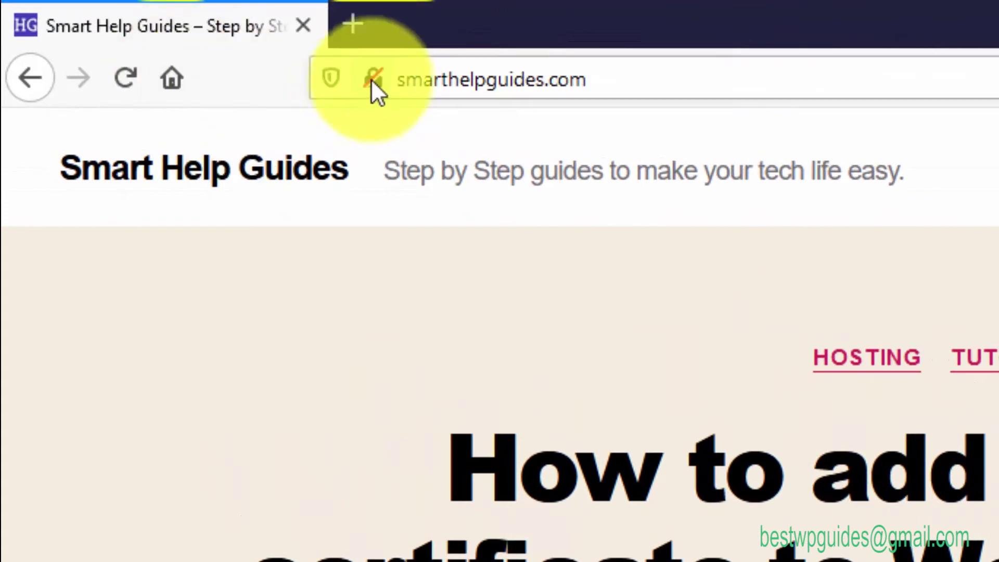
left_click(486, 78)
right_click(599, 68)
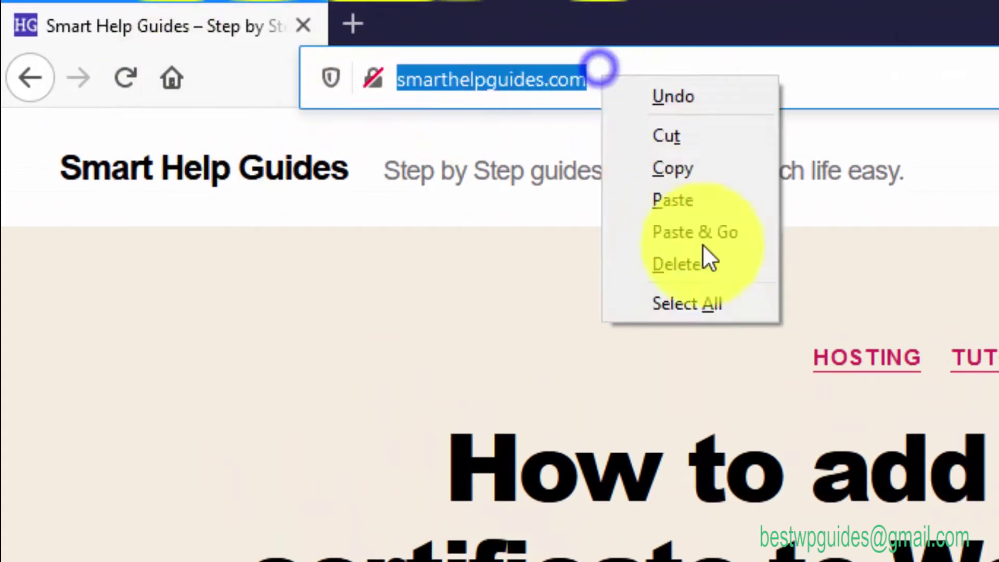
left_click(719, 229)
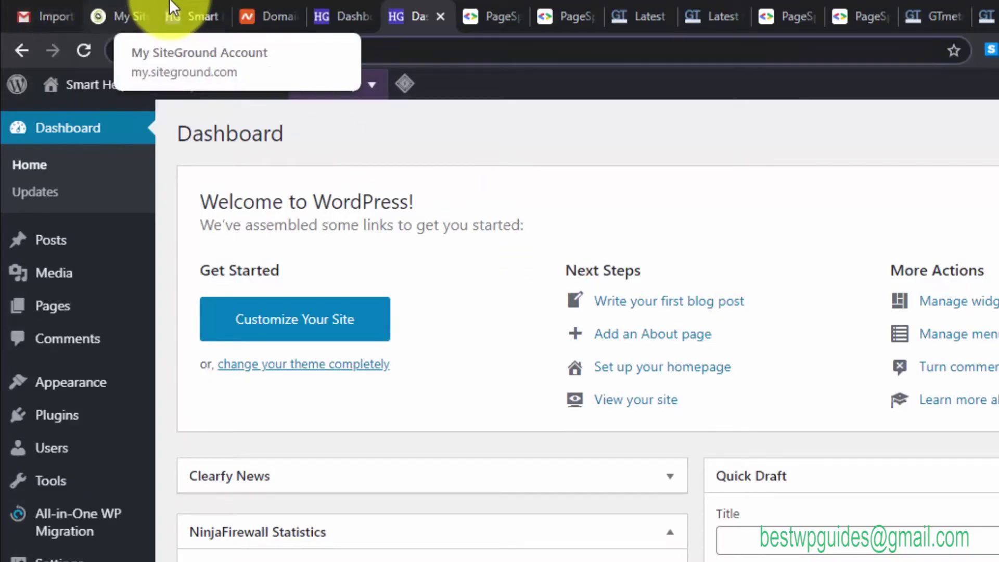
Reload the SiteGround websites list, manage smarthelpguides.com, and scroll to its Available Extras.
left_click(117, 14)
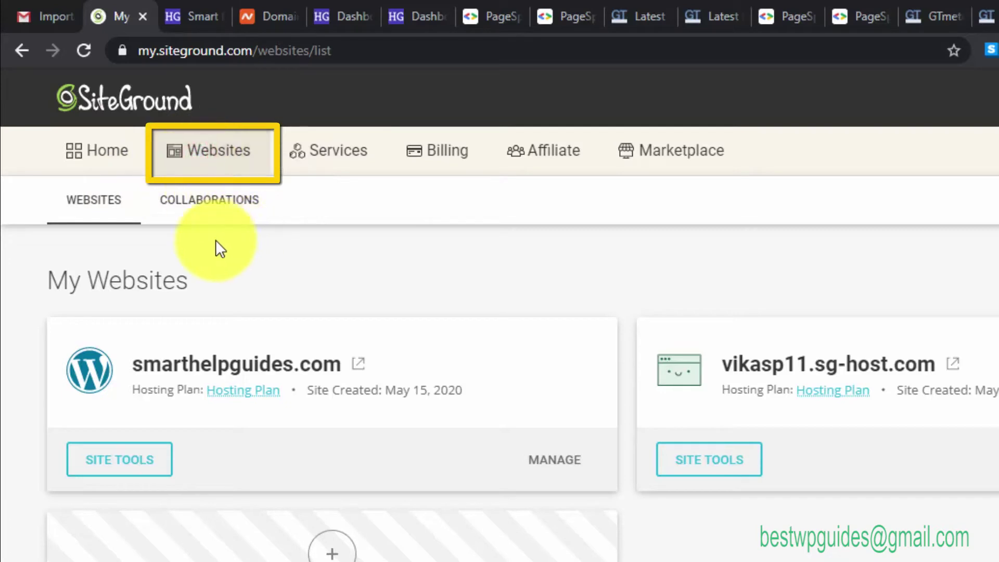
left_click(83, 51)
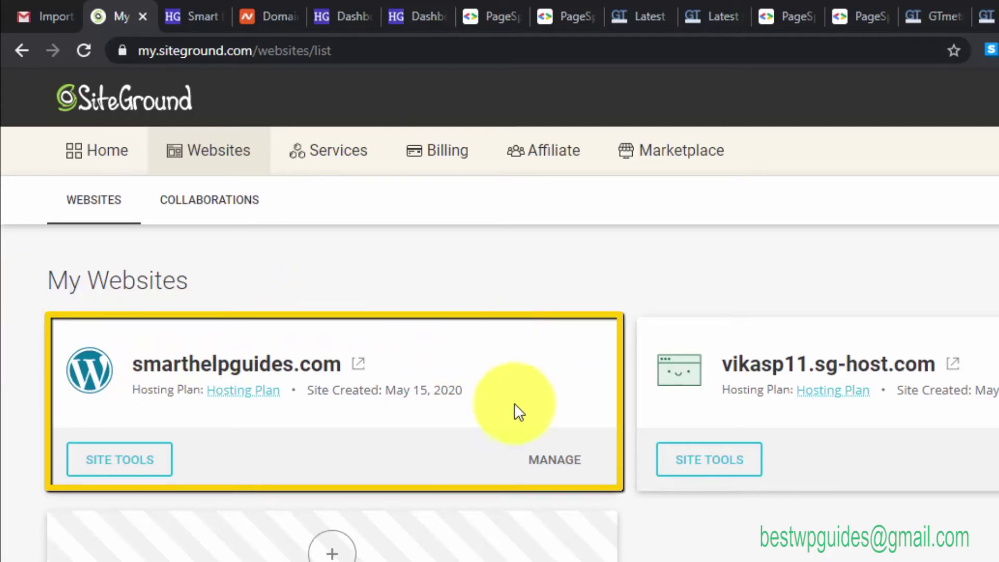
left_click(555, 461)
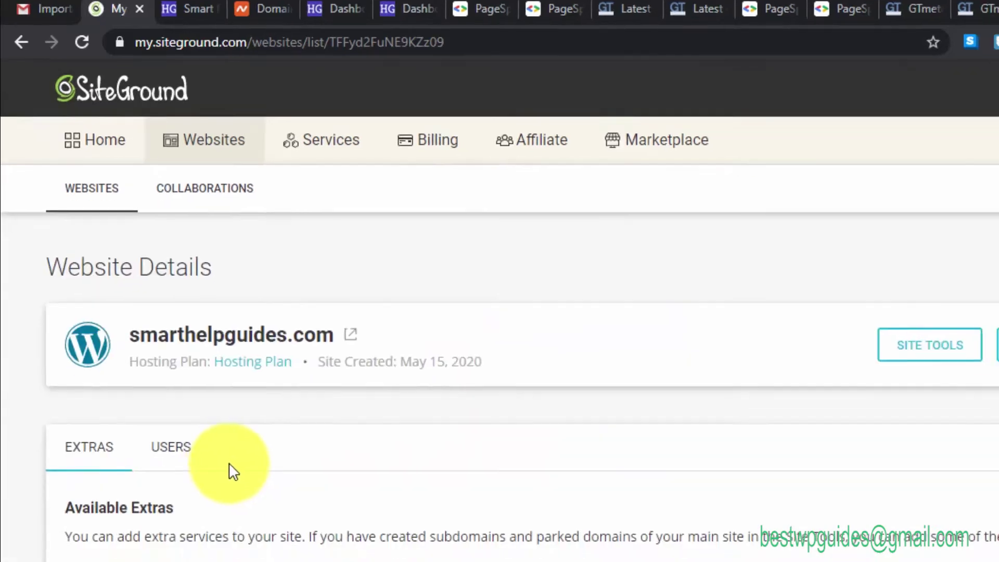
scroll(177, 348, "down", 5)
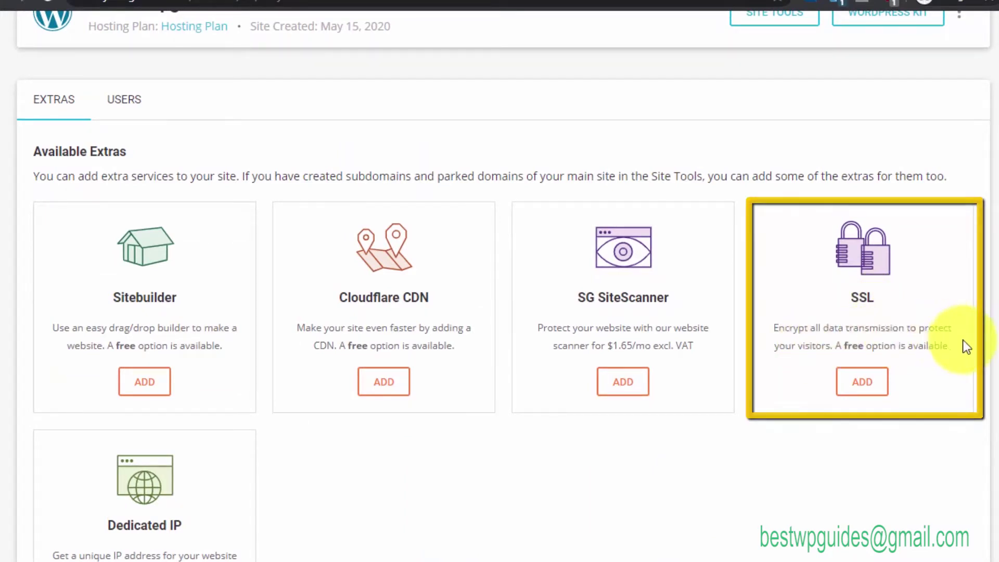
scroll(802, 406, "down", 1)
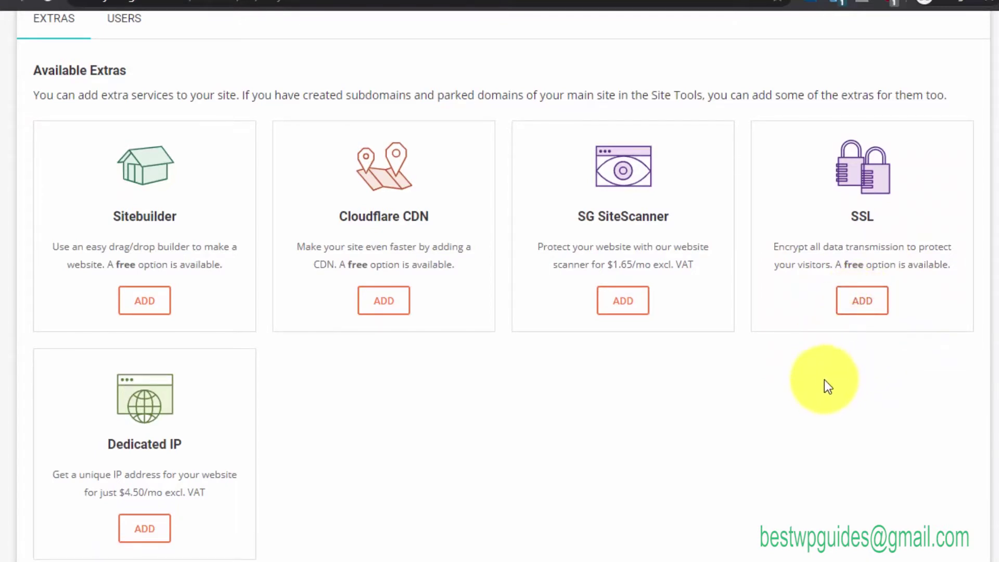
Add SSL and compare Let's Encrypt, Let's Encrypt Wildcard and Premium Wildcard SSL ($7.50/mo) plans.
left_click(864, 307)
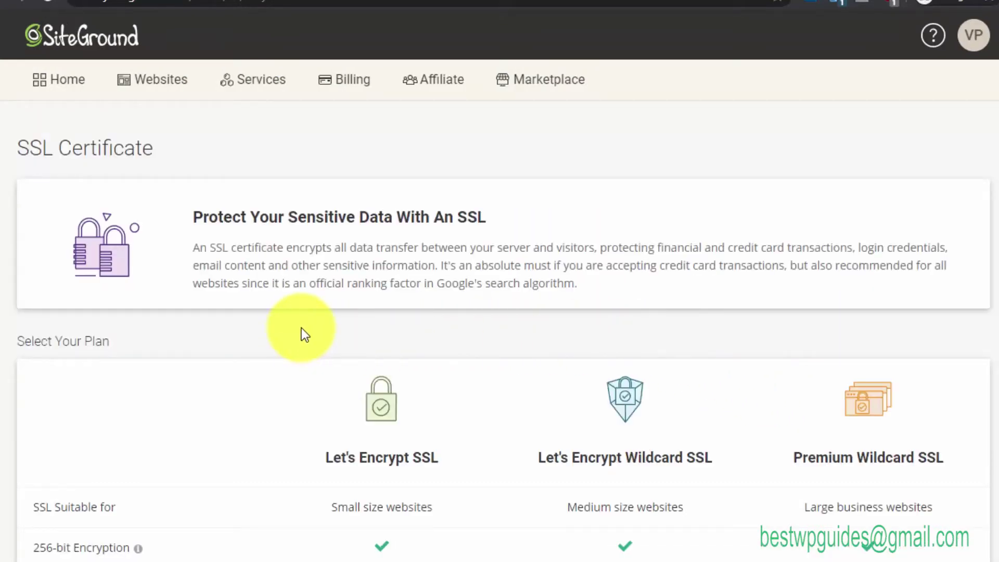
scroll(300, 302, "down", 2)
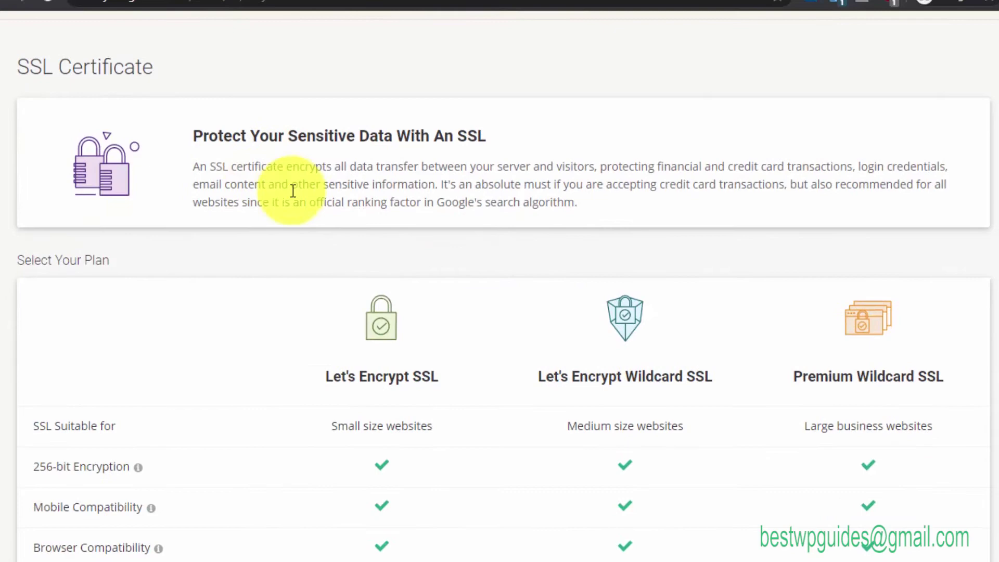
scroll(301, 290, "down", 4)
scroll(649, 292, "down", 5)
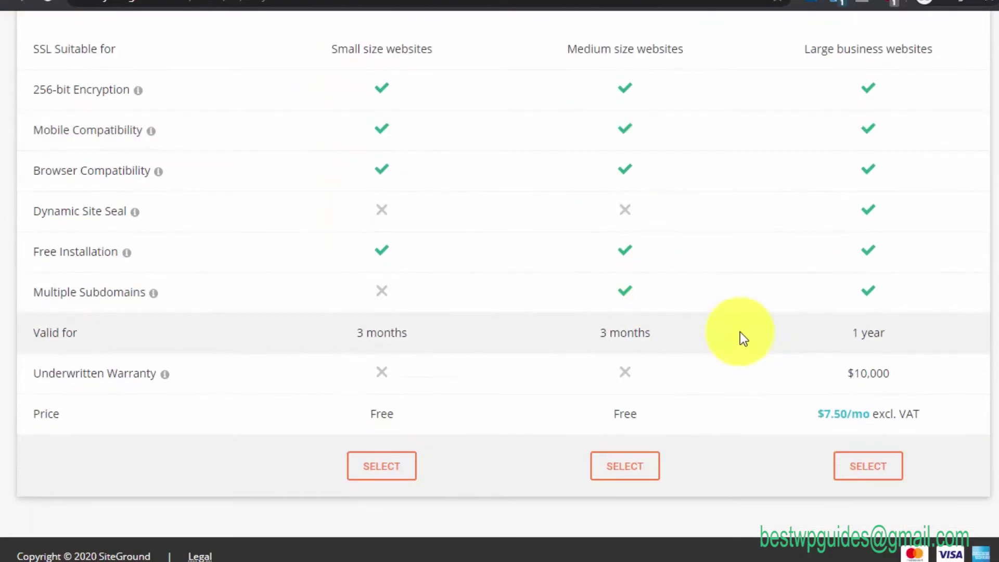
scroll(740, 333, "up", 2)
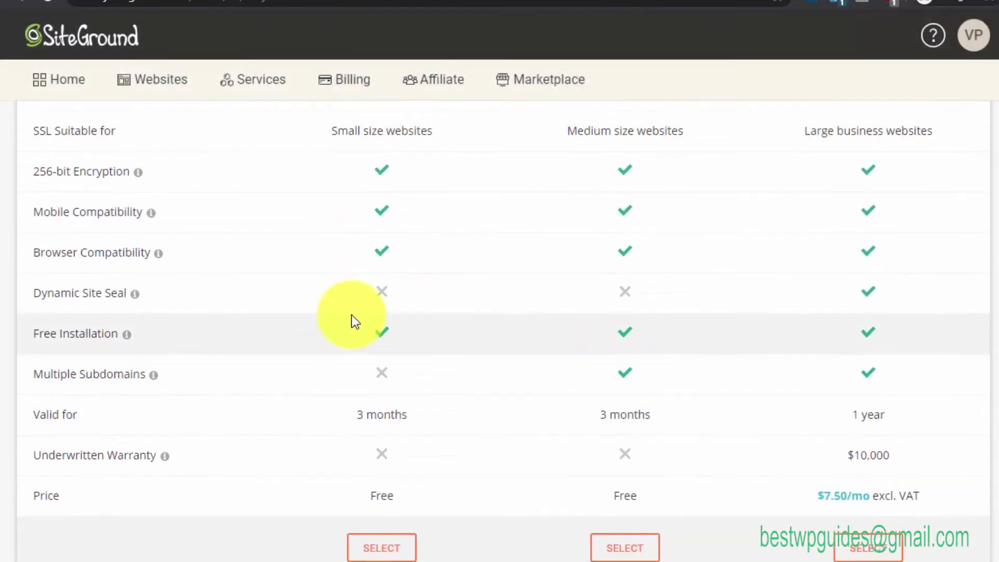
scroll(369, 276, "up", 1)
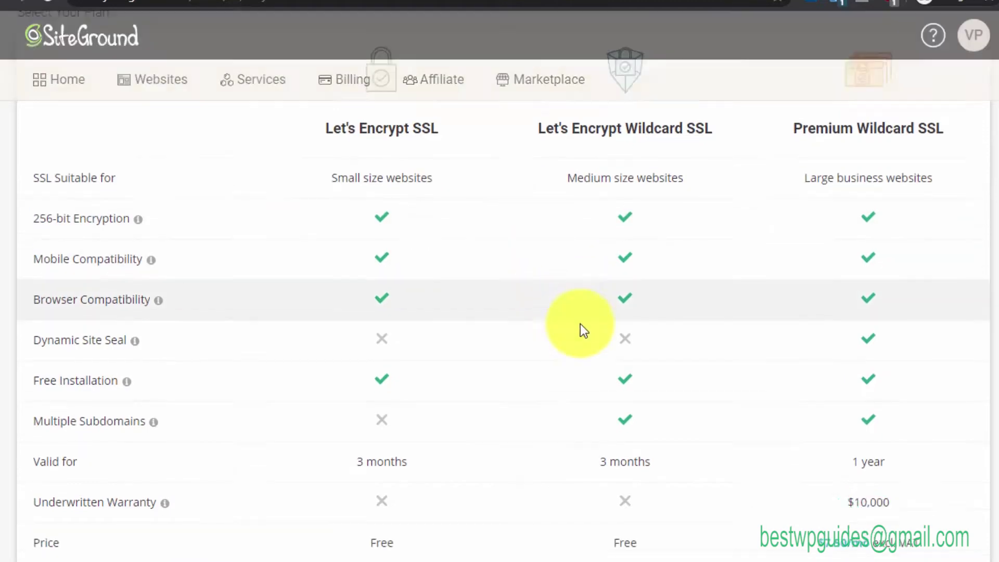
scroll(581, 323, "down", 1)
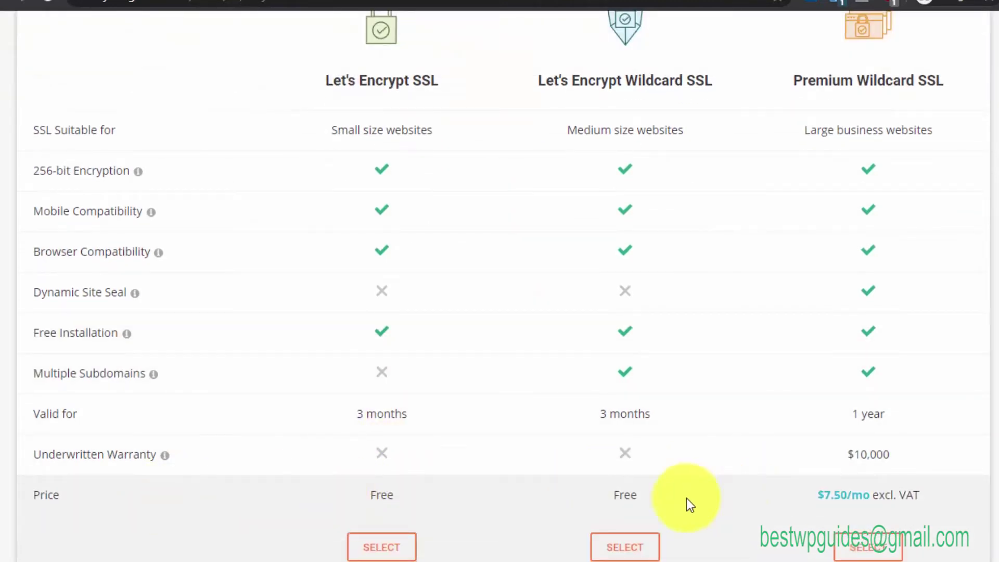
scroll(686, 498, "up", 3)
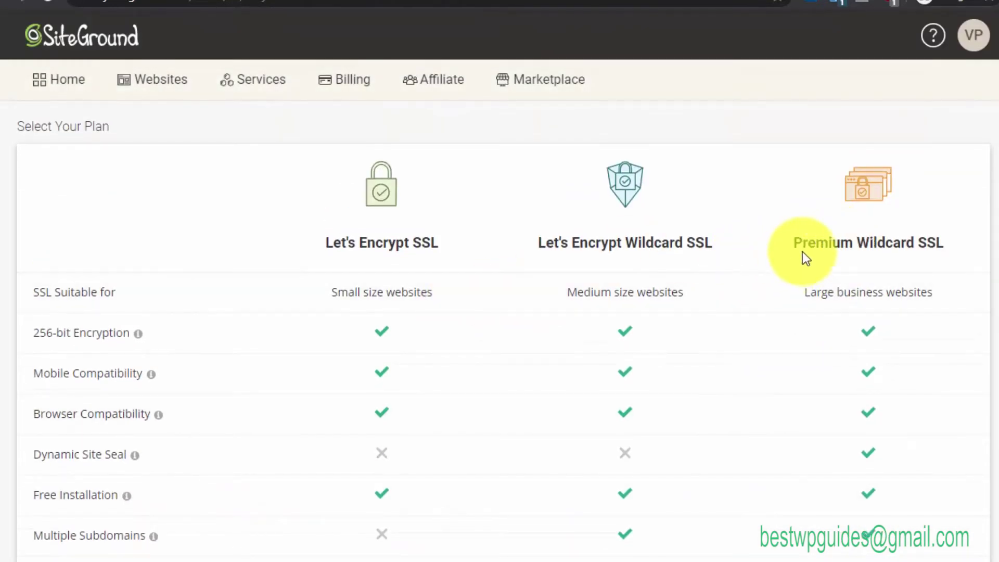
scroll(887, 333, "down", 1)
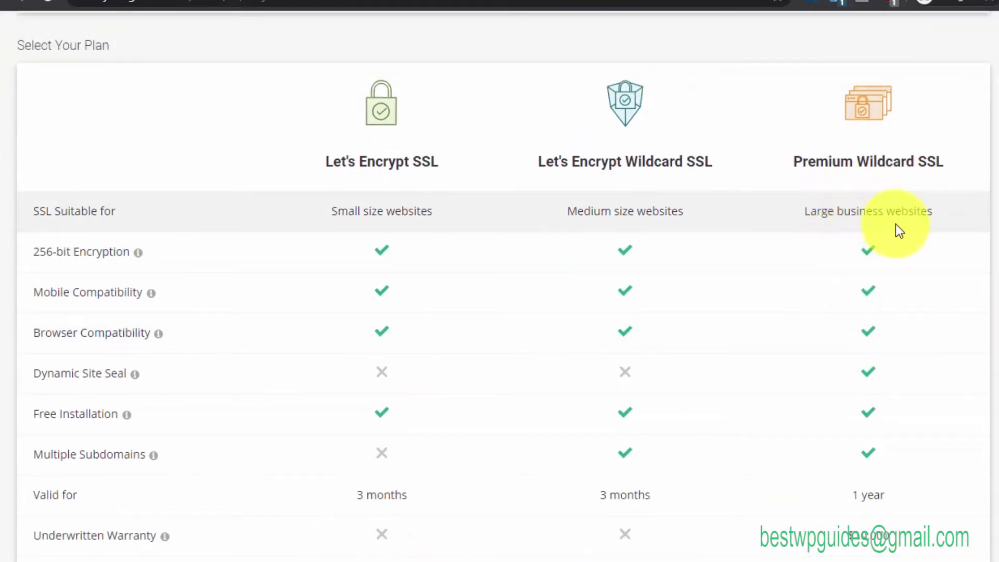
scroll(897, 286, "down", 1)
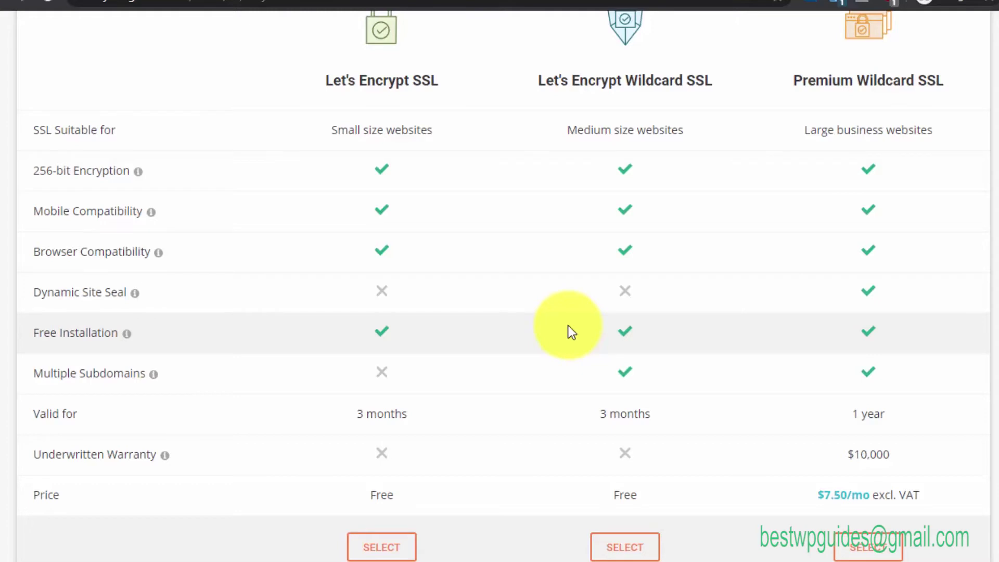
scroll(605, 283, "up", 2)
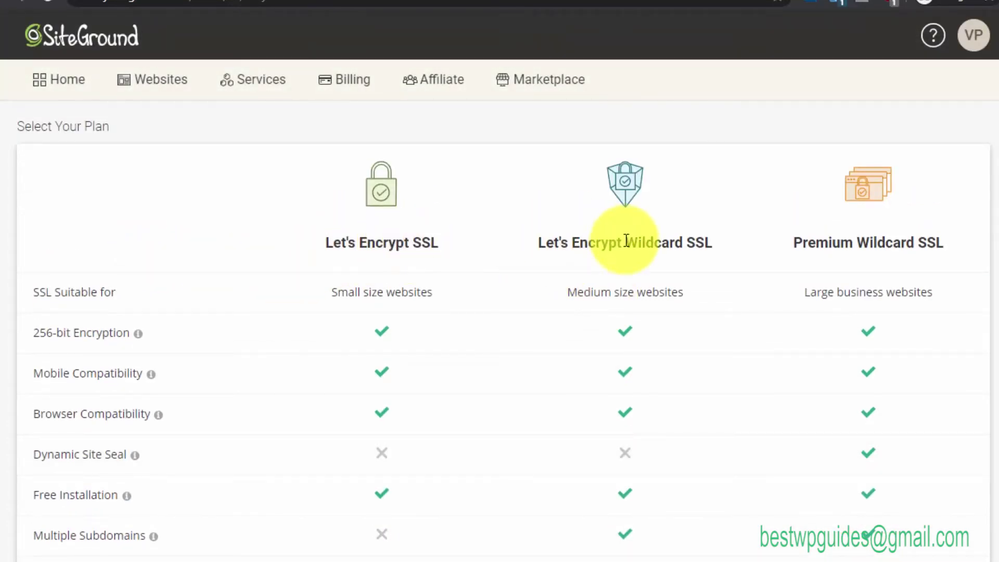
scroll(548, 406, "down", 2)
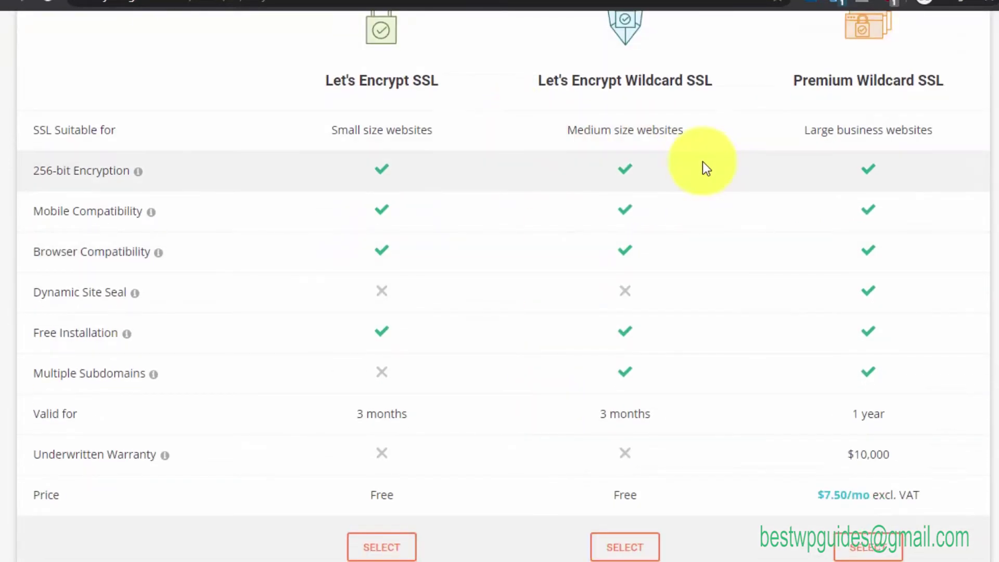
scroll(690, 180, "down", 1)
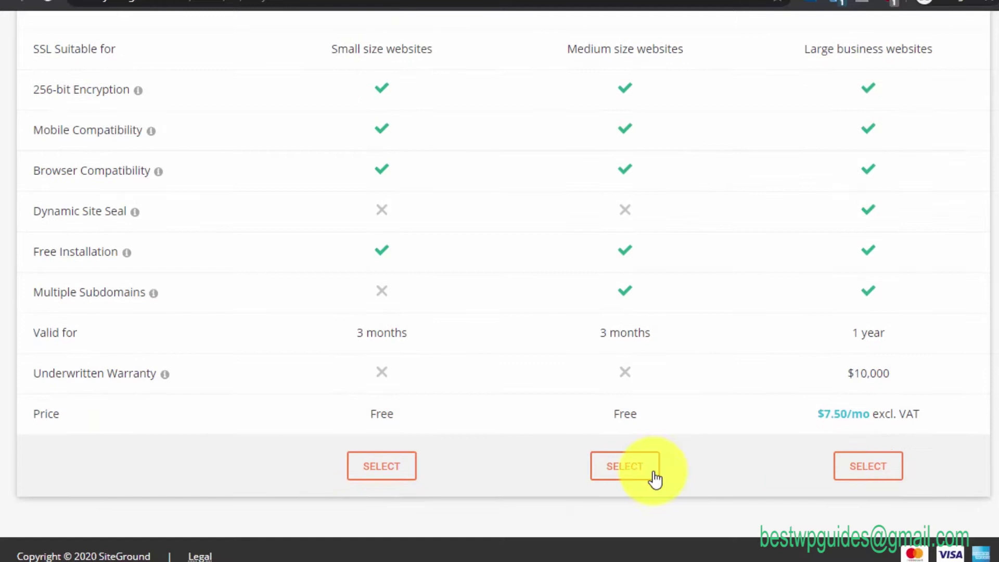
left_click(645, 479)
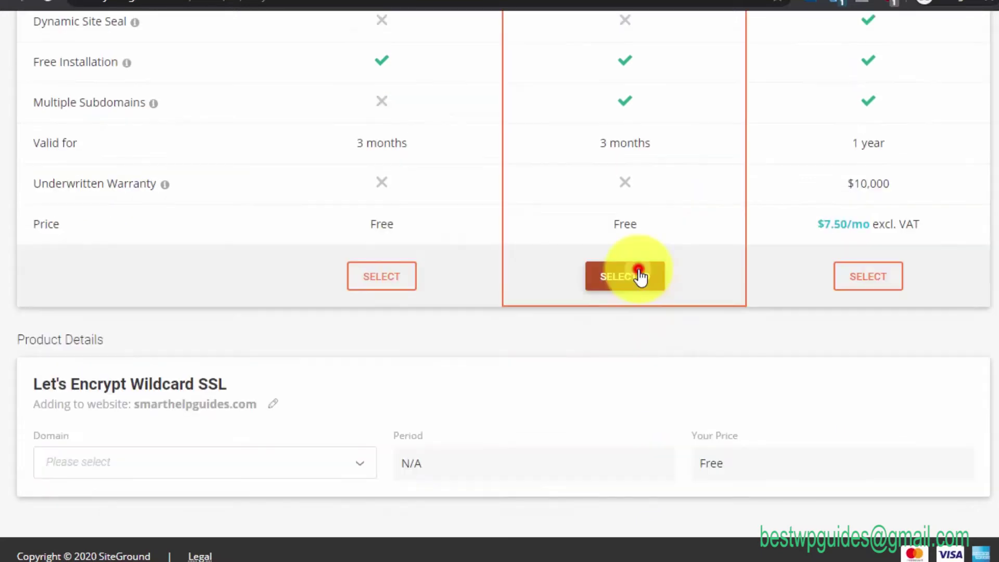
left_click(124, 471)
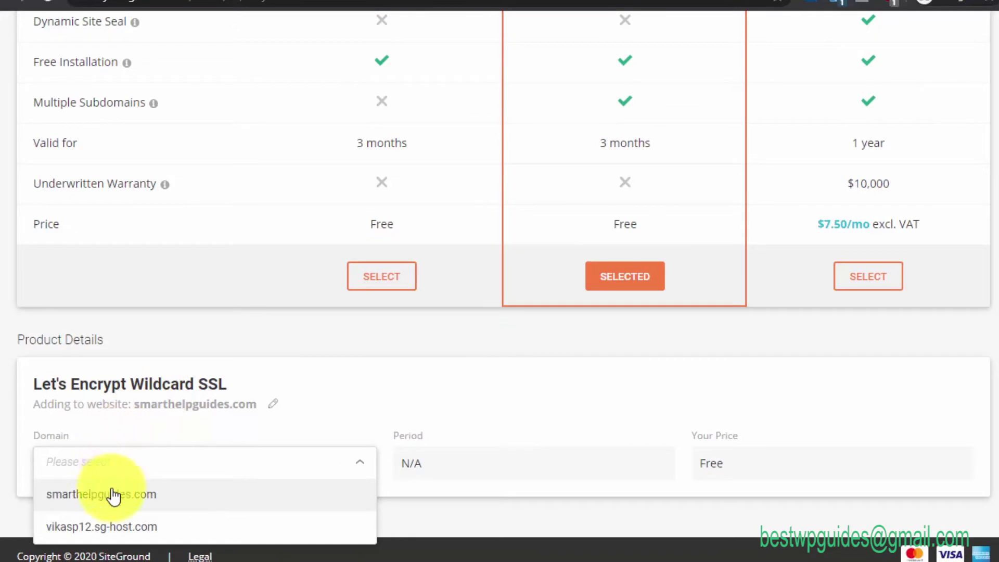
left_click(123, 496)
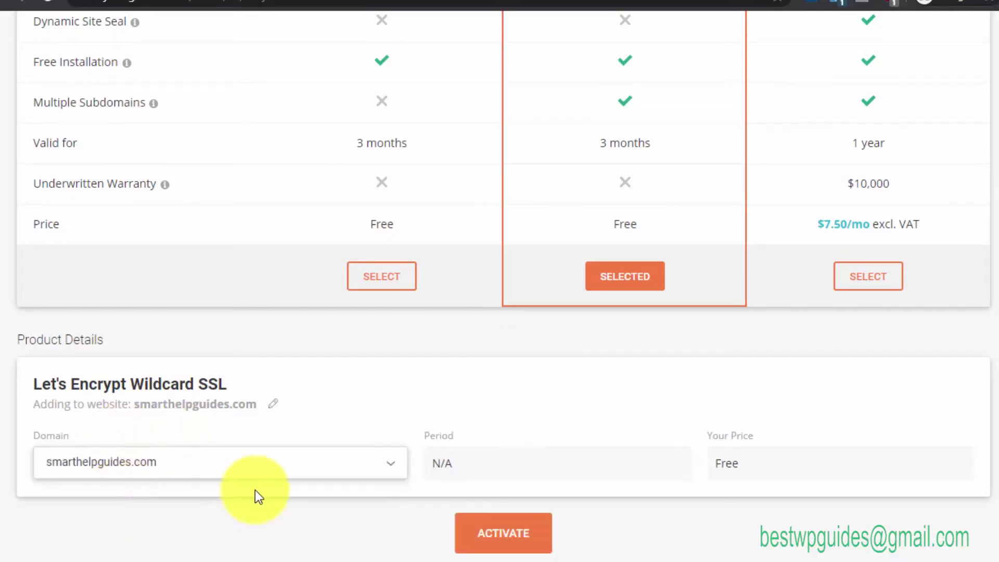
left_click(500, 467)
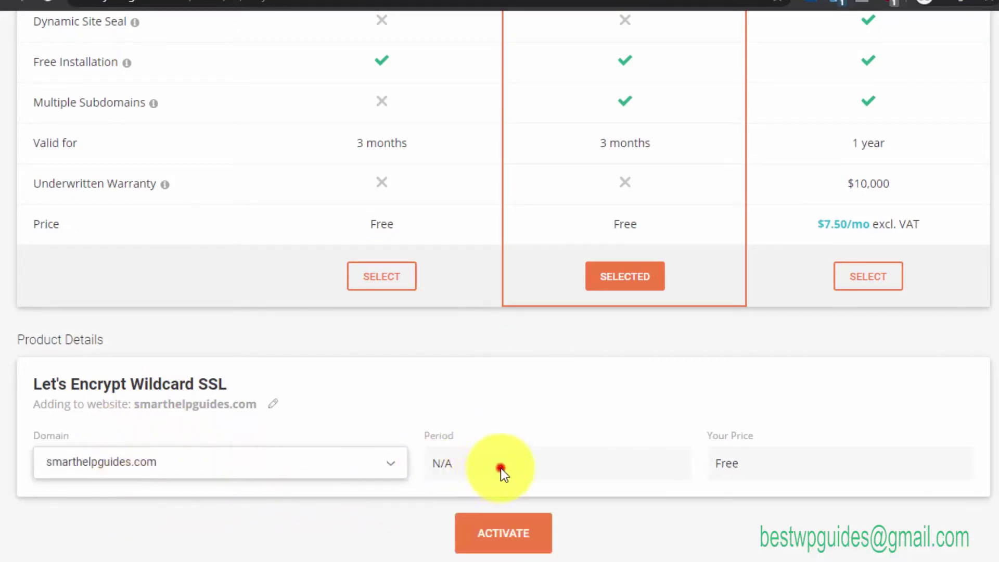
left_click(471, 462)
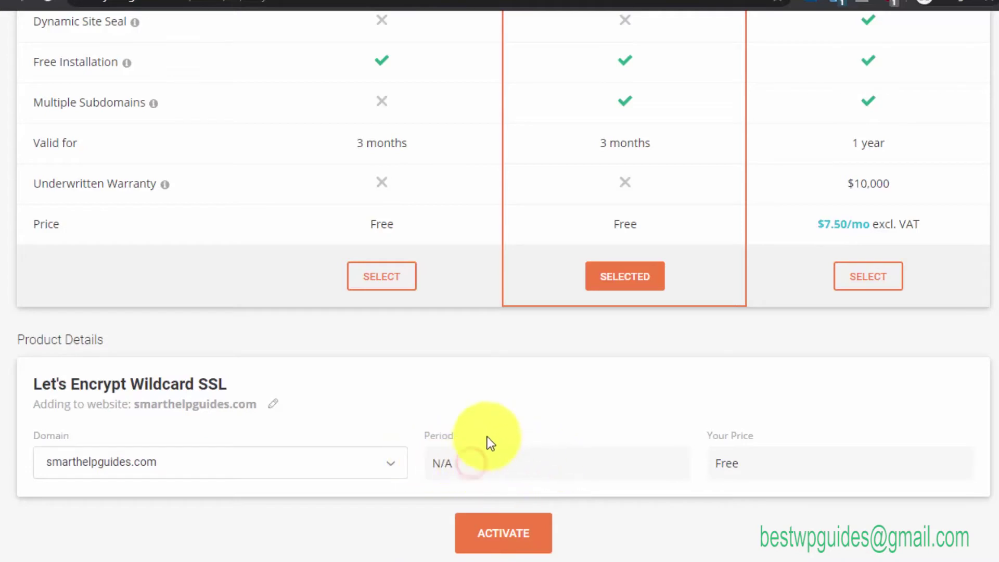
scroll(687, 461, "down", 1)
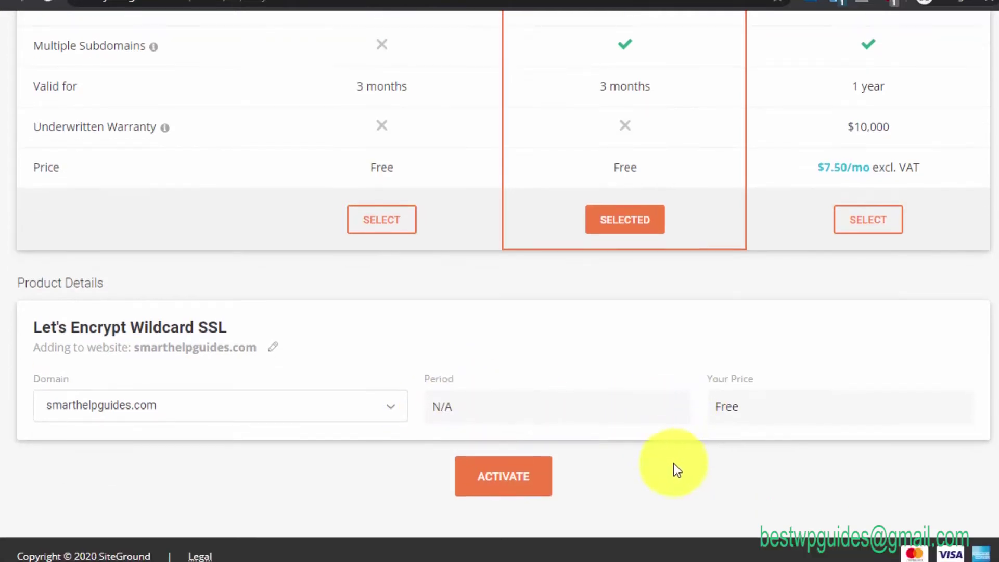
Activate the free Let's Encrypt Wildcard order and review the SSL Manager's install and manage sections.
left_click(493, 487)
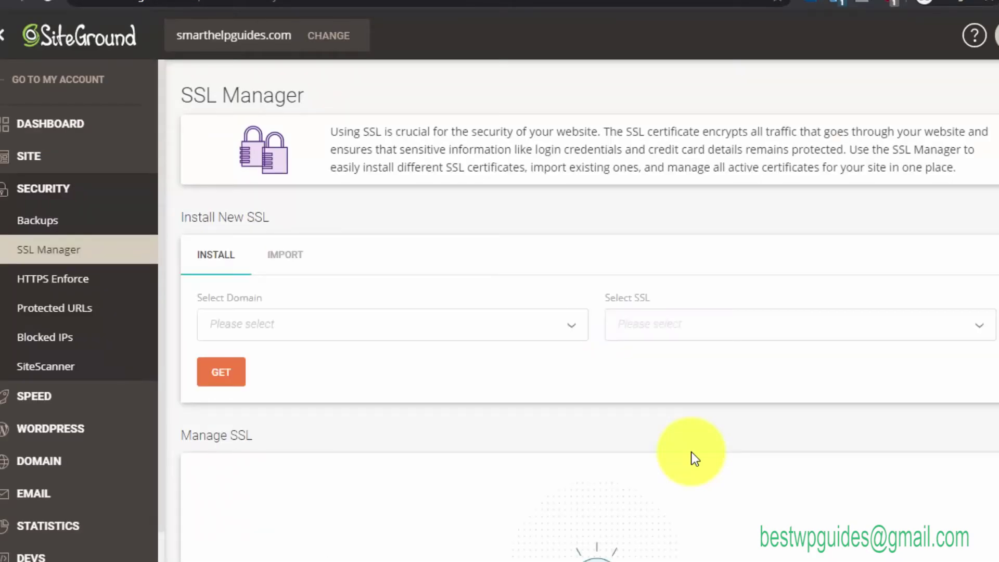
scroll(691, 452, "down", 3)
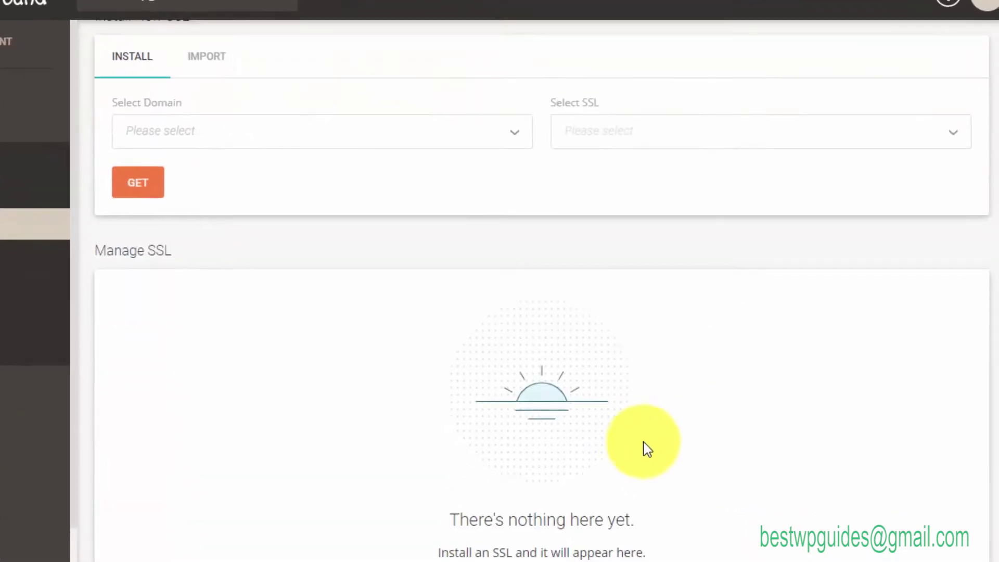
scroll(692, 452, "down", 1)
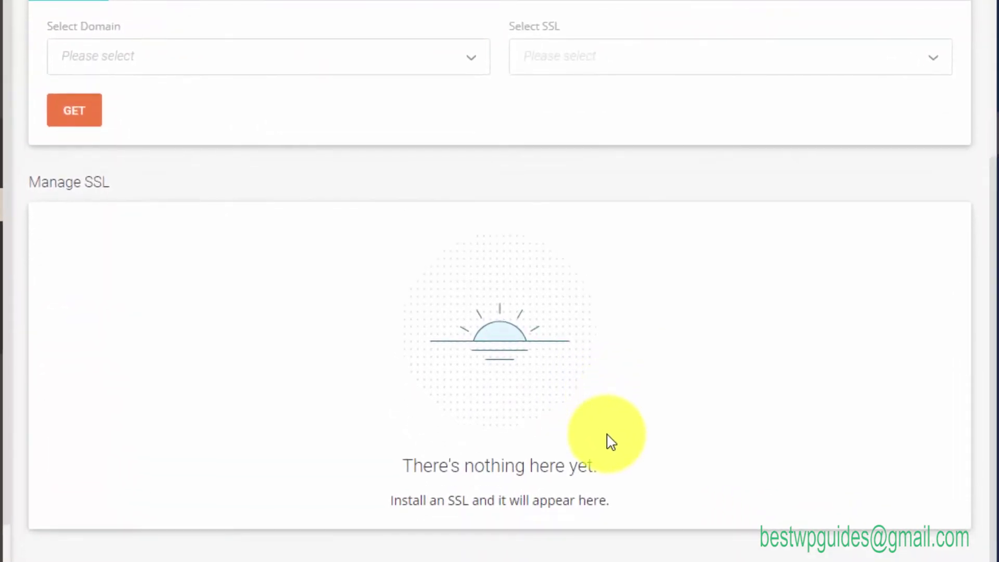
scroll(608, 439, "up", 4)
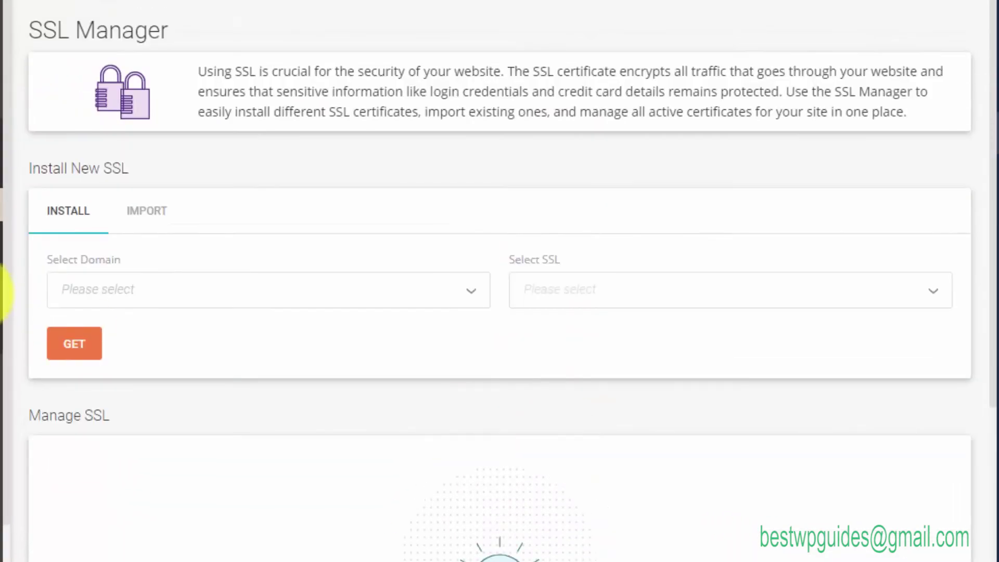
Choose smarthelpguides.com as the domain and try the Let's Encrypt Wildcard certificate.
left_click(134, 298)
left_click(147, 328)
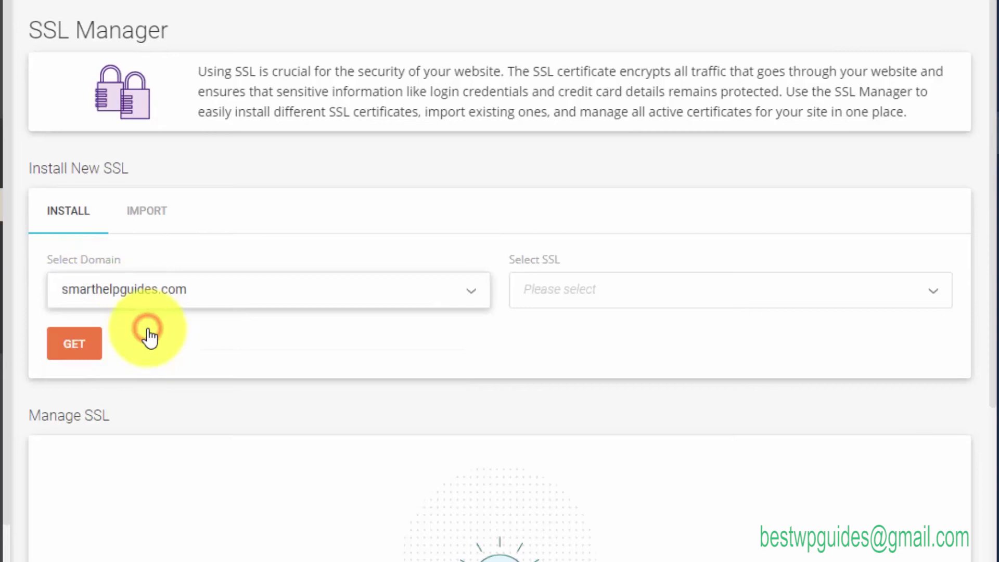
left_click(587, 297)
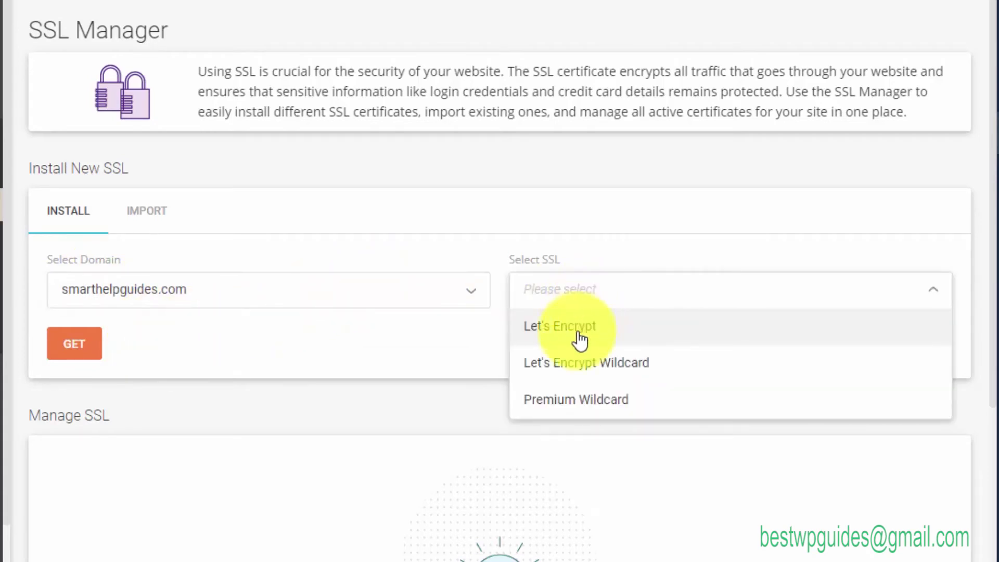
left_click(573, 368)
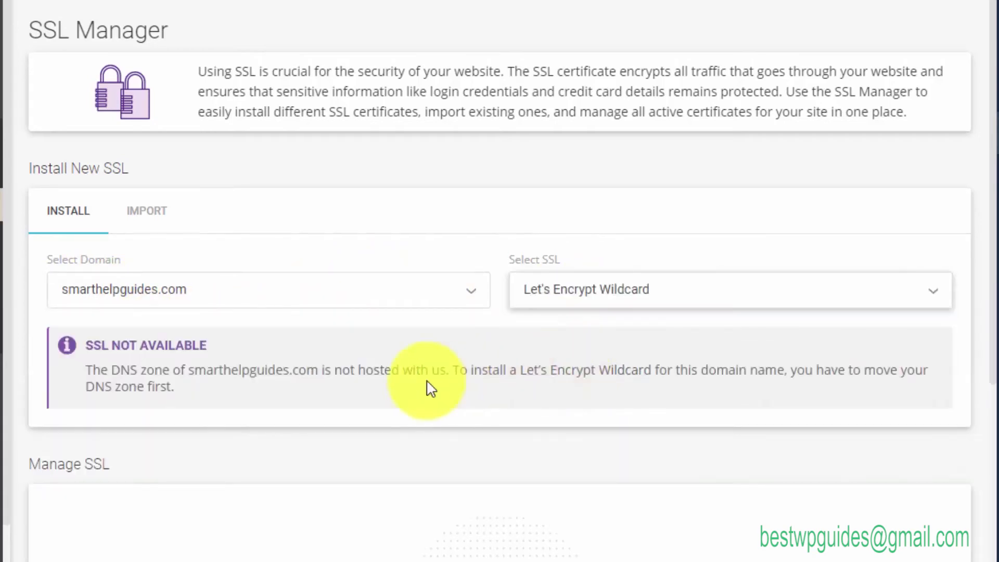
Settle on the standard Let's Encrypt certificate and request it for smarthelpguides.com.
left_click(616, 299)
left_click(572, 328)
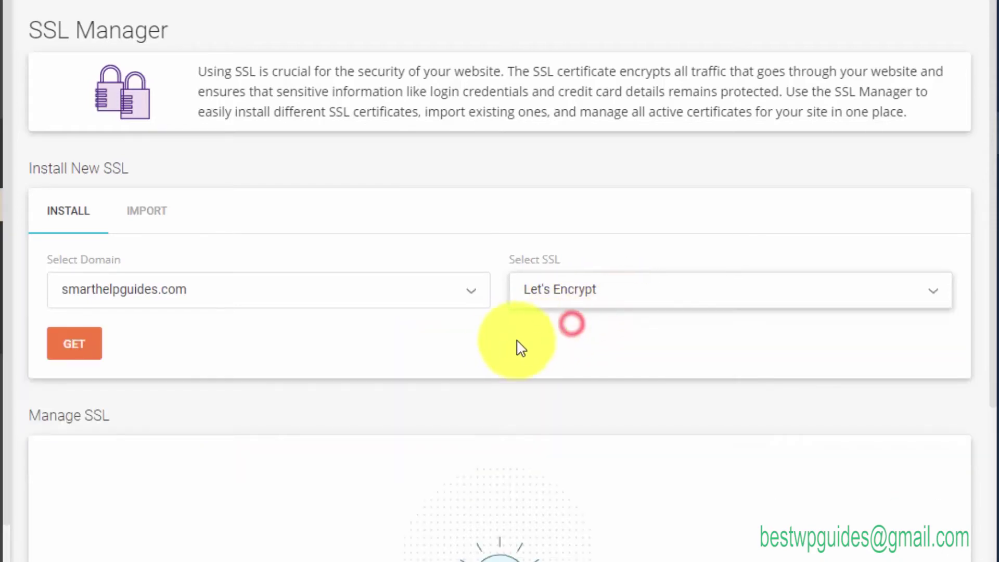
left_click(303, 344)
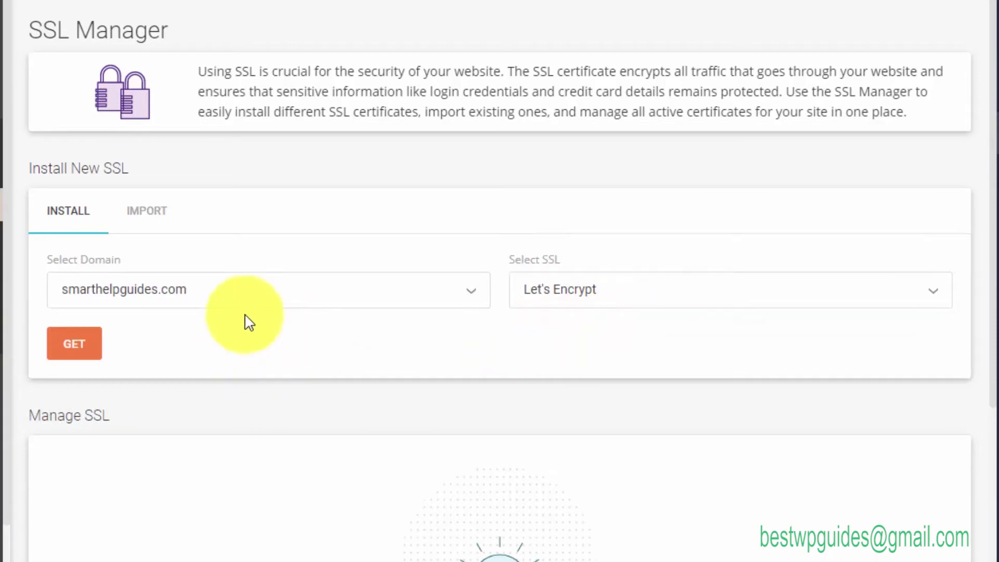
left_click(596, 294)
left_click(551, 362)
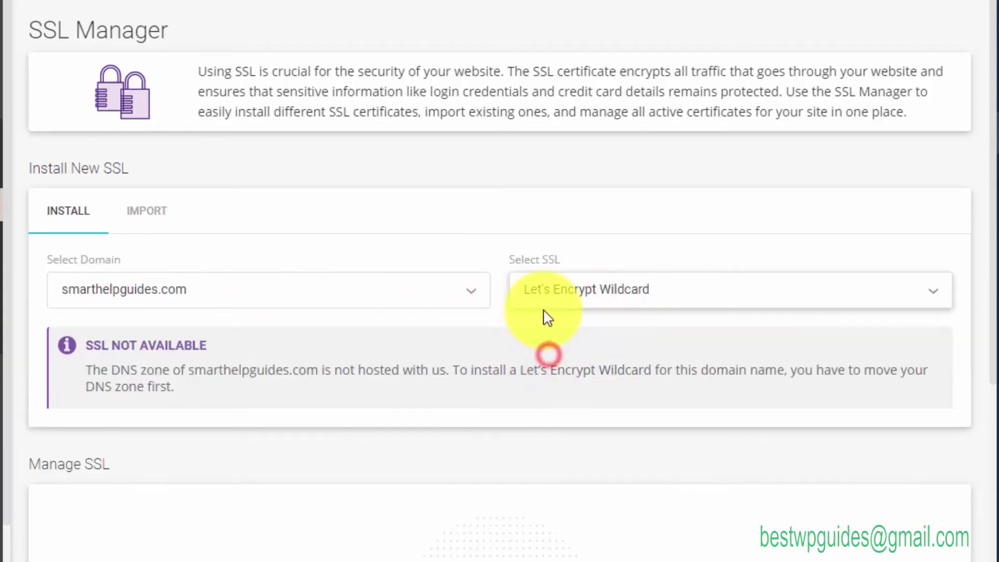
left_click(553, 289)
left_click(554, 326)
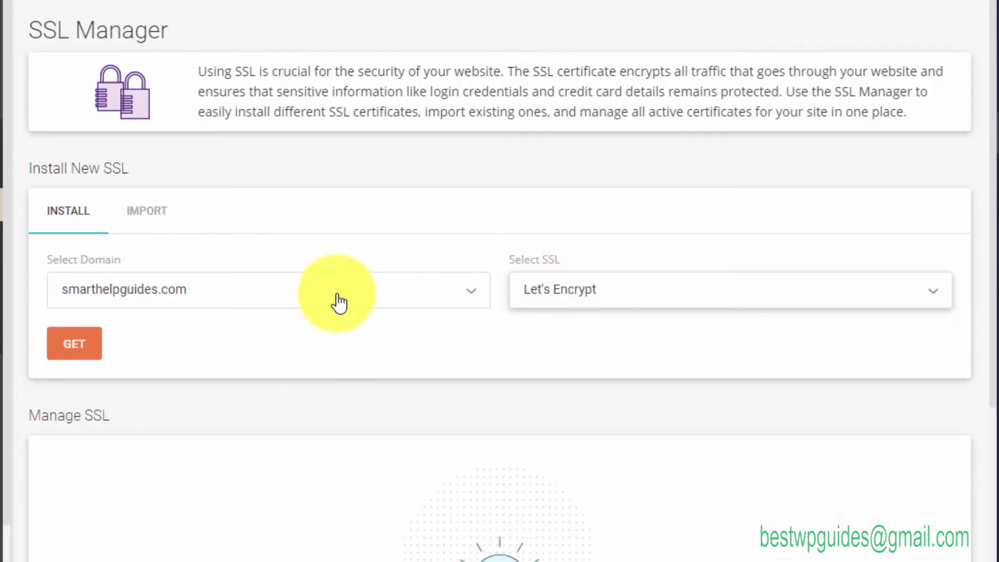
left_click(65, 348)
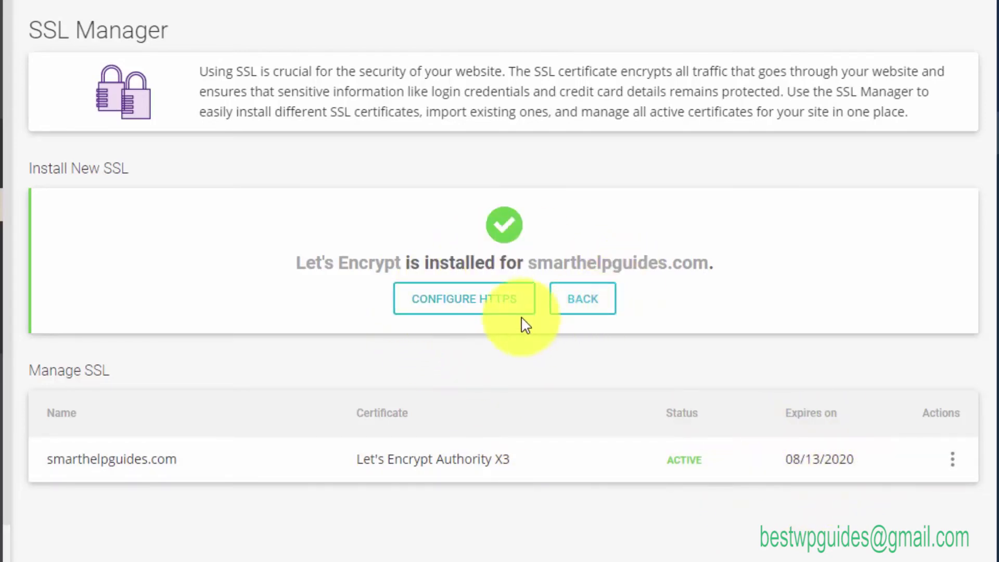
left_click(478, 306)
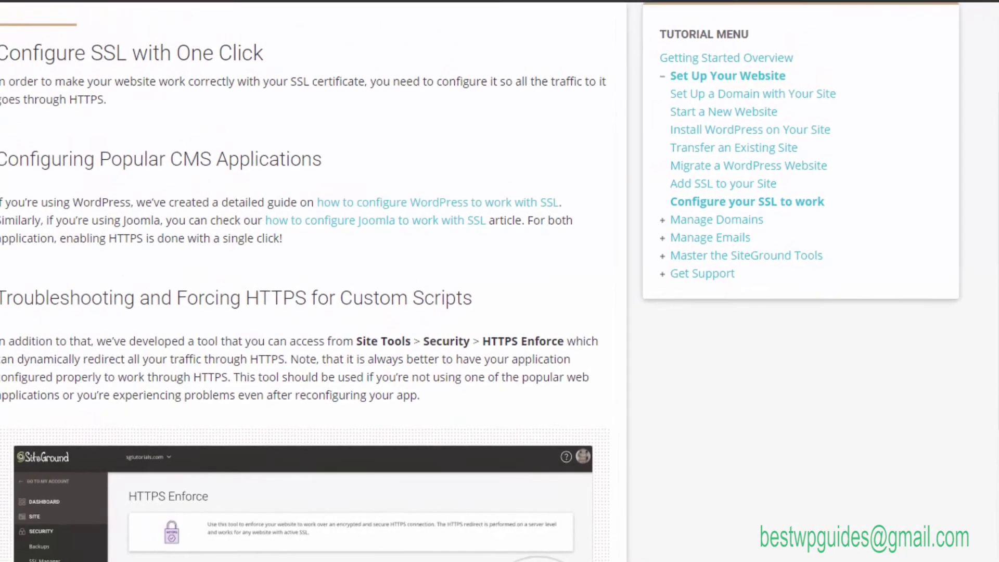
scroll(4, 326, "down", 4)
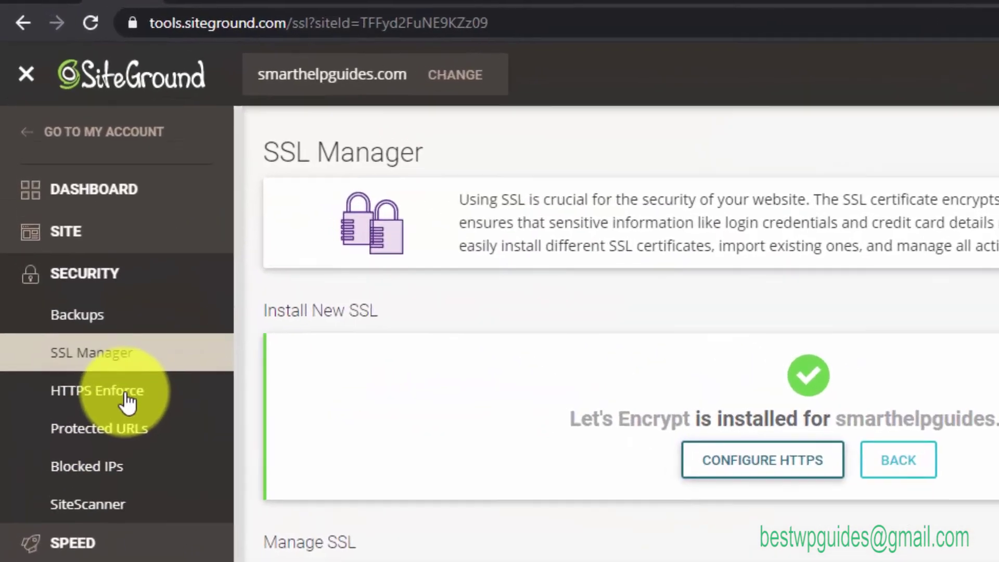
Review the extra parked domain and switch HTTPS Enforce on for smarthelpguides.com.
left_click(91, 290)
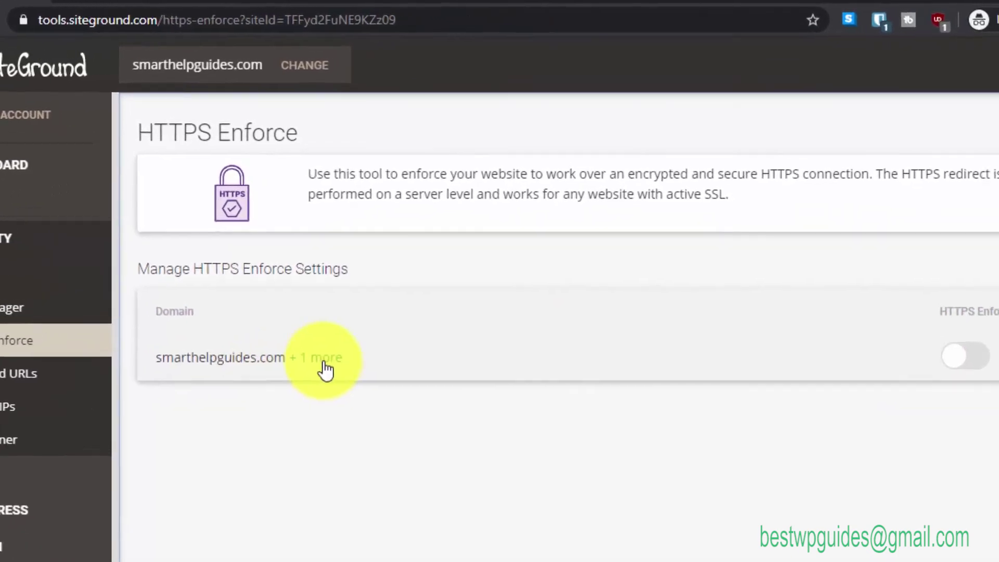
left_click(377, 327)
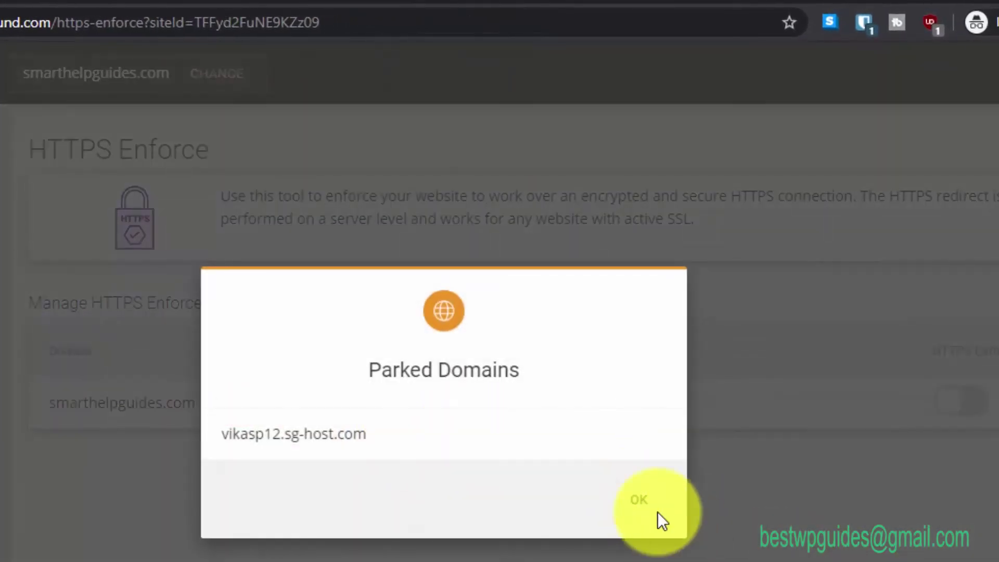
left_click(647, 499)
left_click(963, 411)
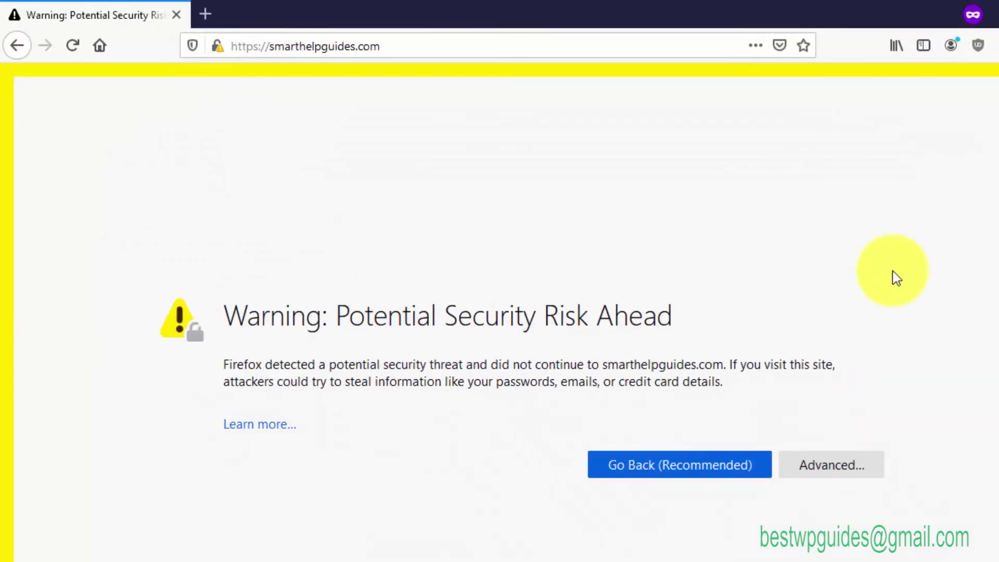
left_click(73, 48)
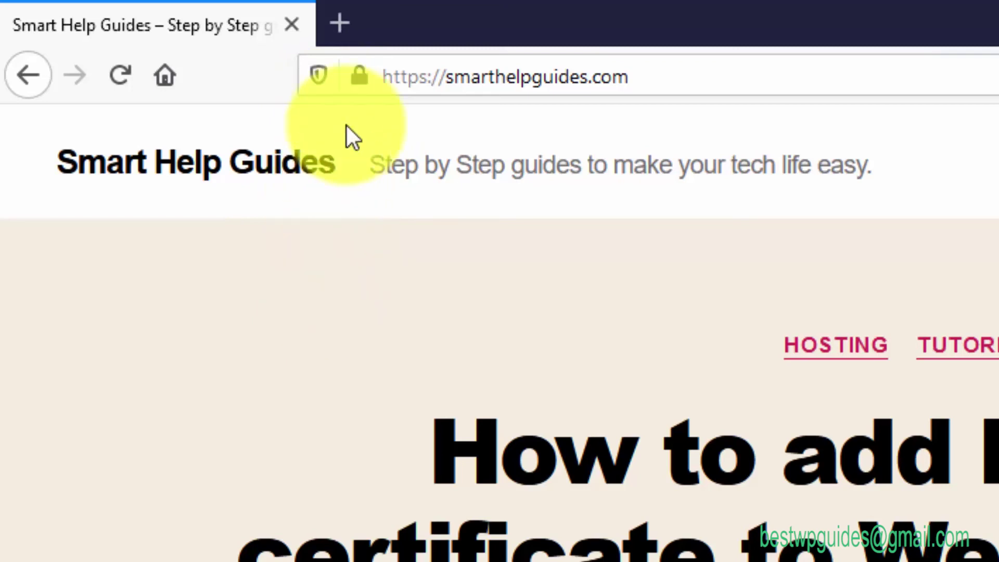
left_click(363, 87)
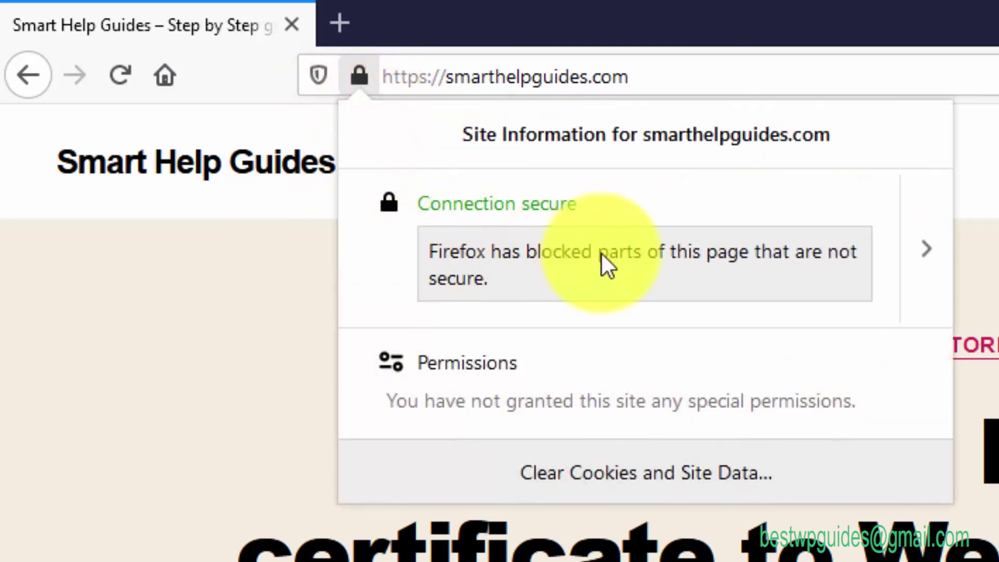
left_click(922, 253)
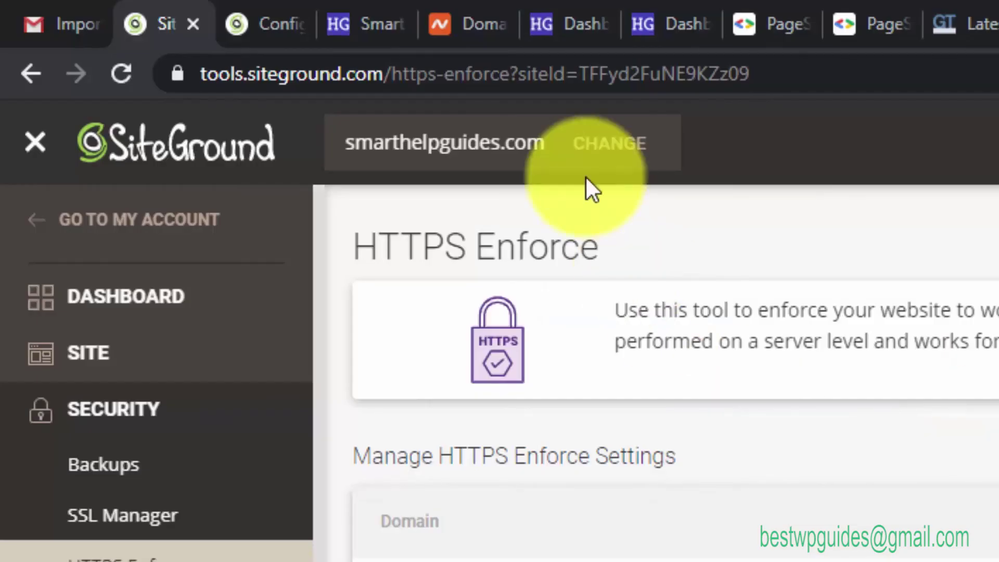
Inspect smarthelpguides.com's certificate from the Chrome dashboard tab, issued by CloudFlare Inc ECC CA-2.
left_click(575, 16)
left_click(645, 21)
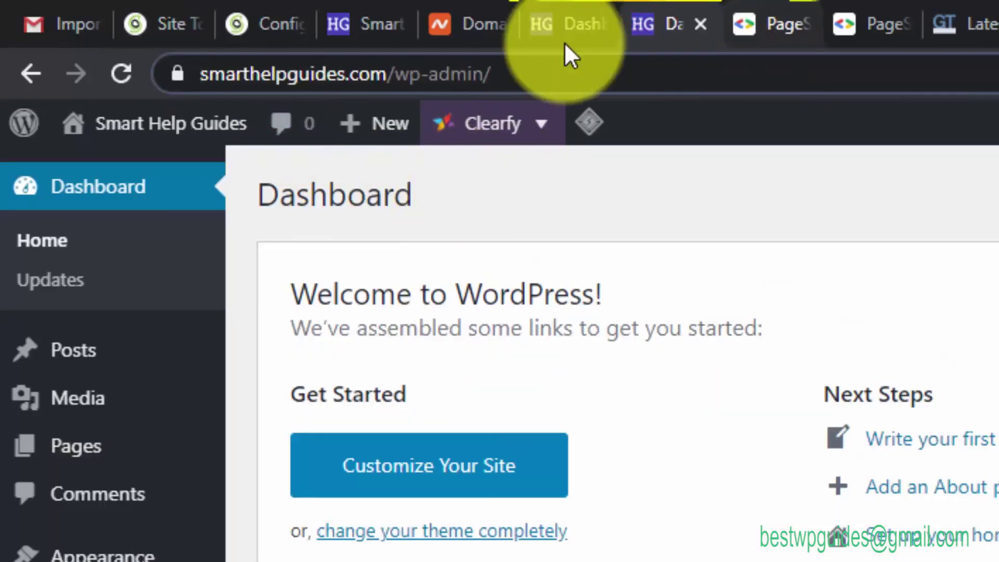
left_click(177, 74)
left_click(303, 315)
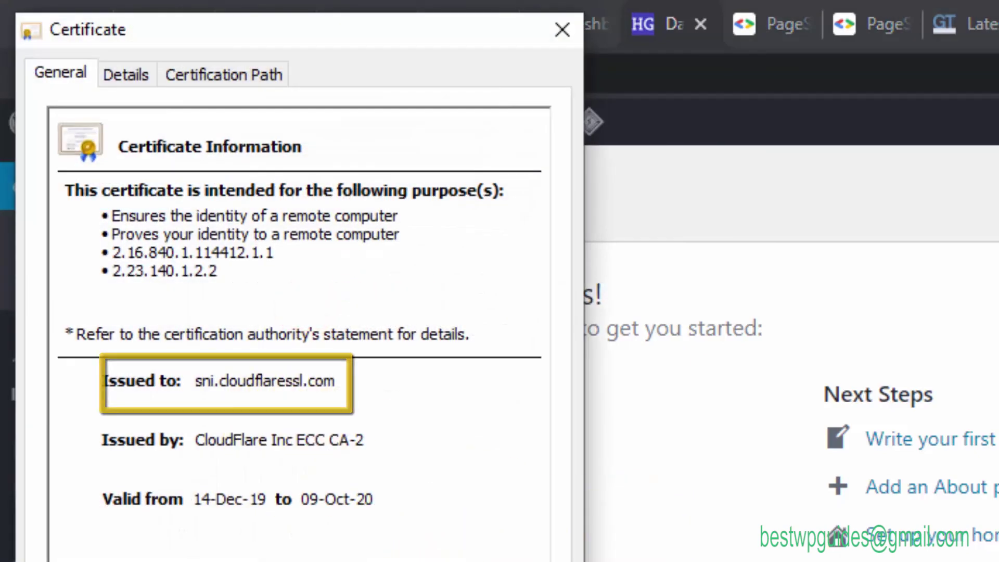
key("Escape")
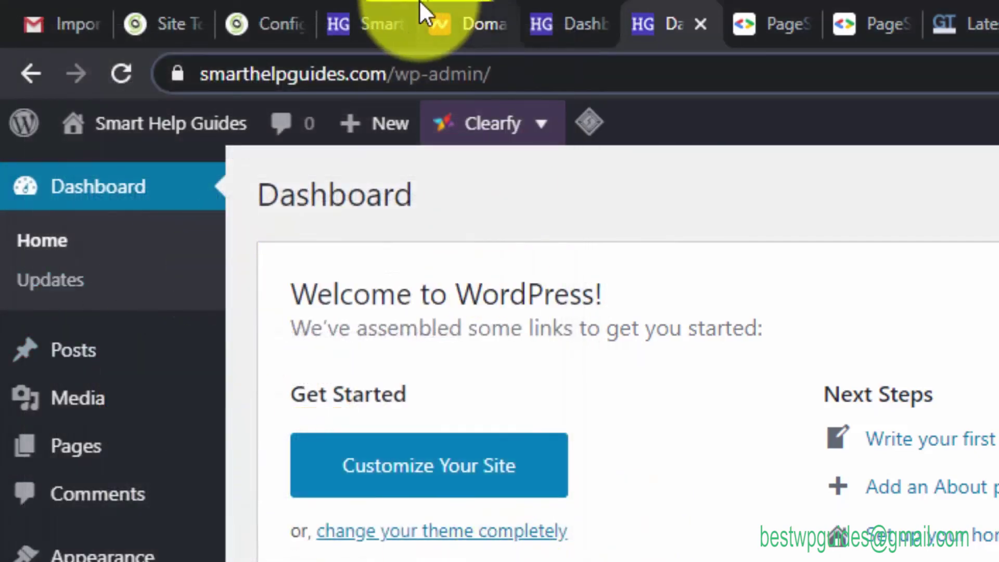